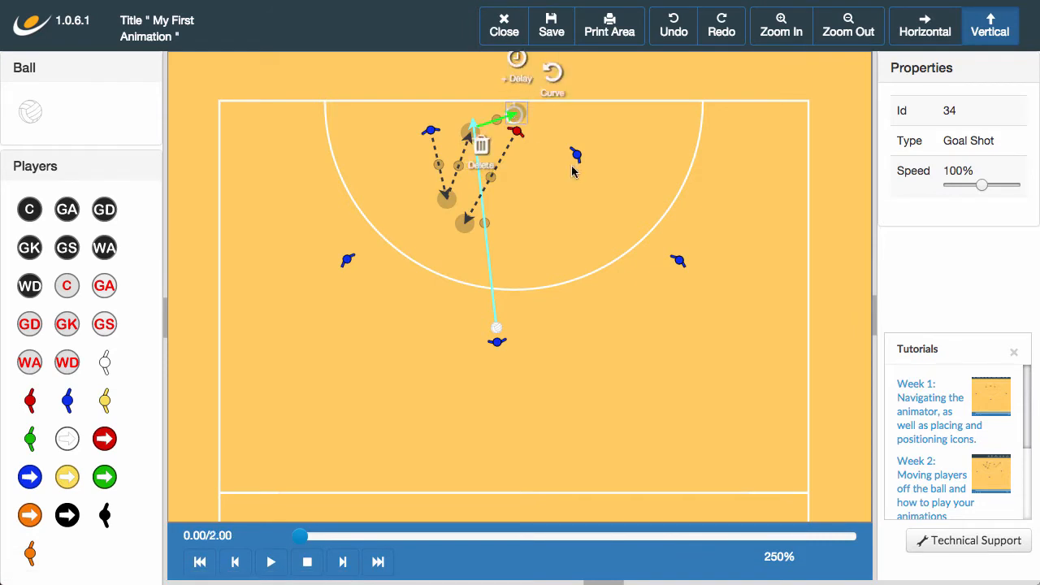
Draw a curved run for the blue player beside the goal's right side, bending inside the shooting circle.
click(576, 154)
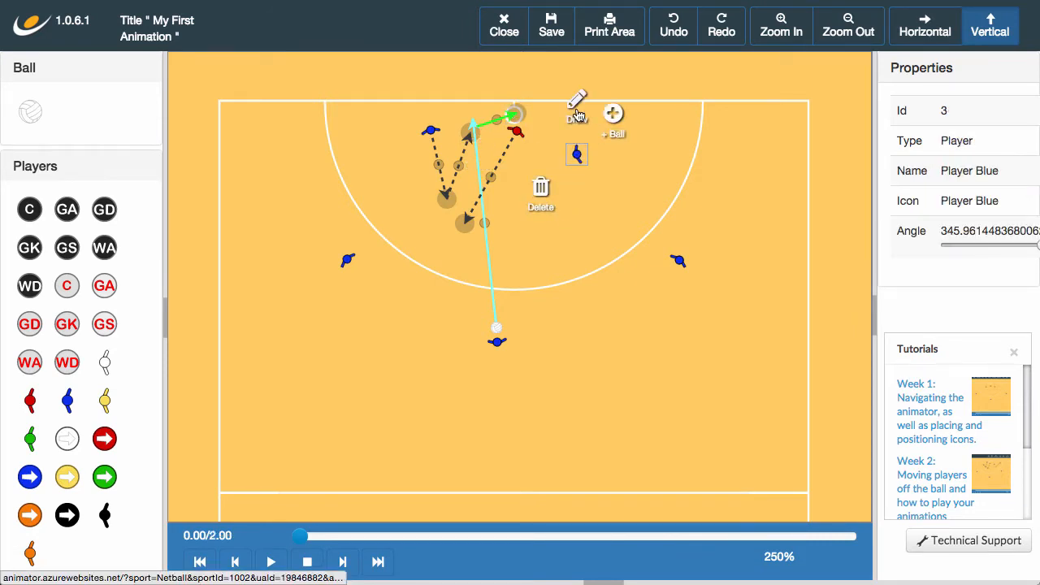
click(578, 116)
click(547, 221)
click(595, 217)
drag(564, 229, 515, 201)
drag(561, 147, 542, 168)
drag(546, 221, 576, 211)
drag(573, 169, 512, 202)
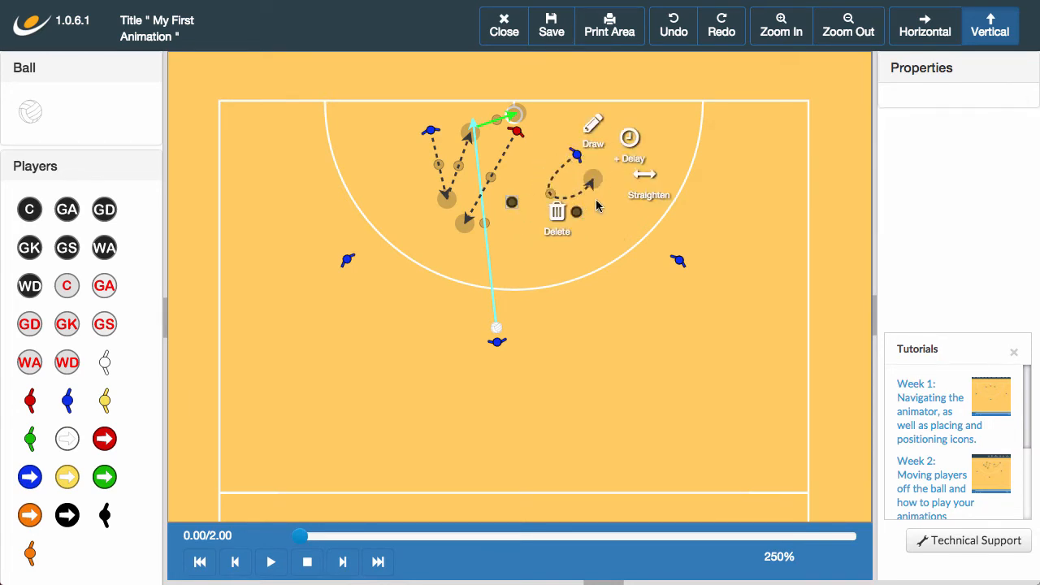
Move the end of that blue player's run toward the circle's upper right and adjust its bend.
drag(577, 212, 594, 178)
drag(598, 178, 631, 131)
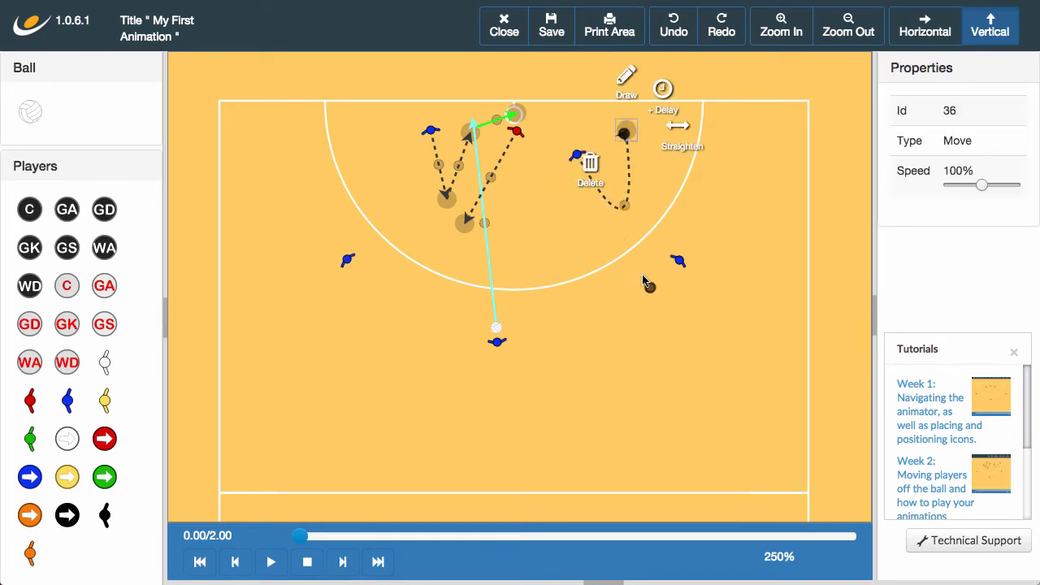
click(643, 281)
drag(577, 154, 561, 135)
click(572, 213)
drag(624, 131, 618, 135)
click(617, 222)
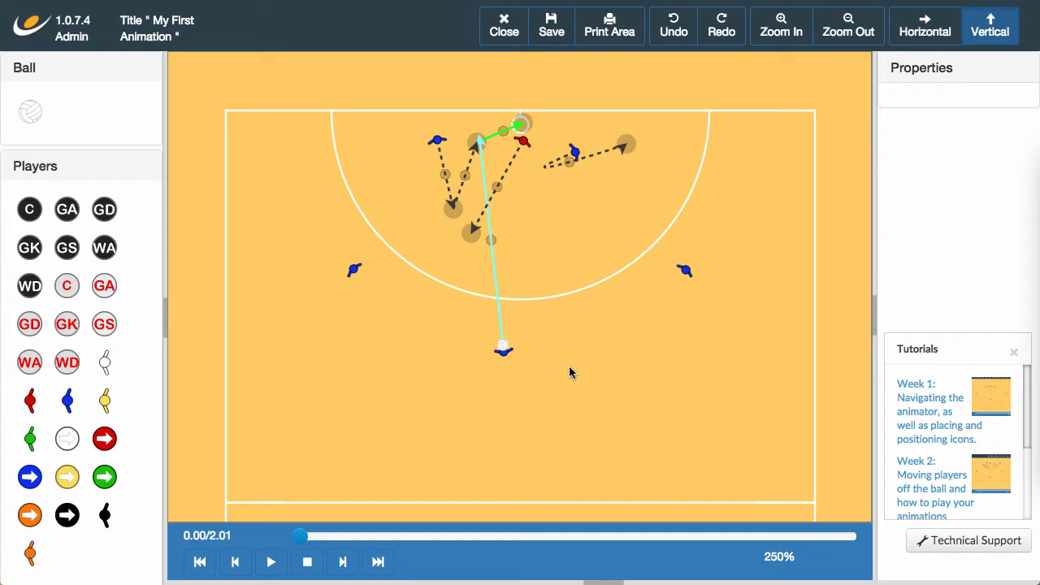
Delete the goal shot and the lob pass leading to the receiving point left of the goal.
click(522, 124)
click(490, 153)
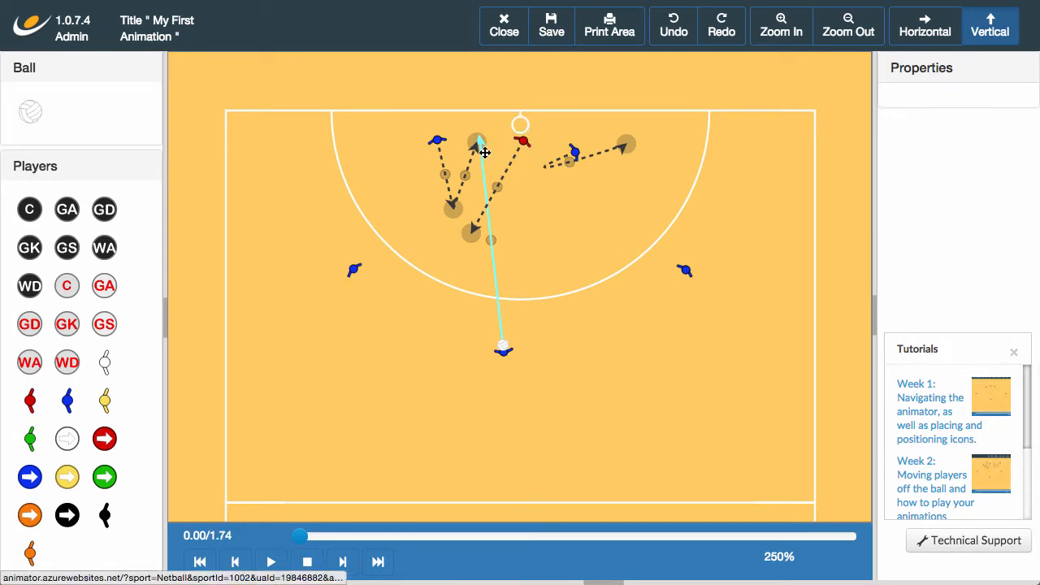
click(478, 146)
click(440, 176)
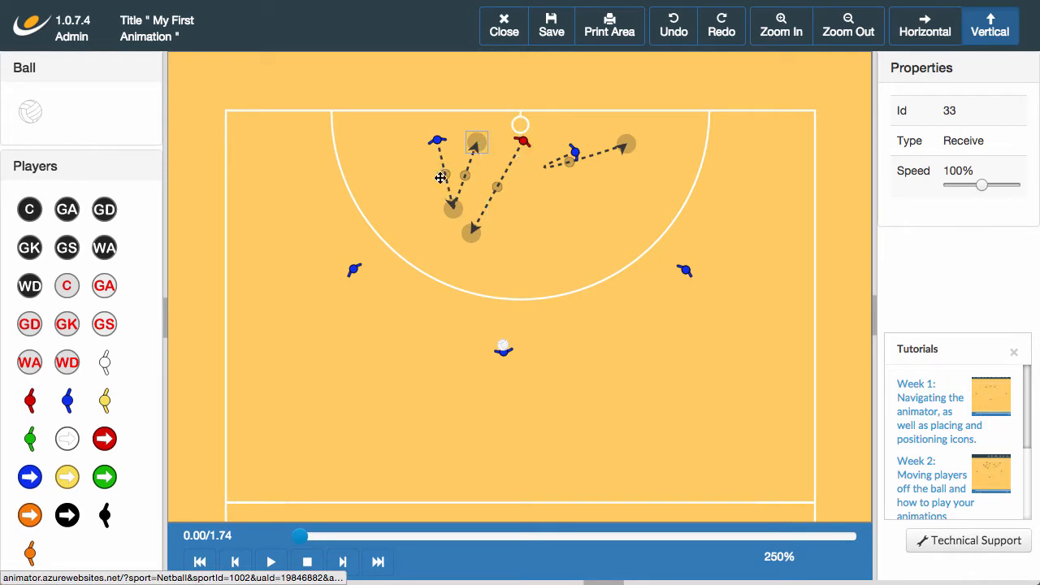
Delete both legs of the run belonging to the blue player left of the goal.
click(478, 146)
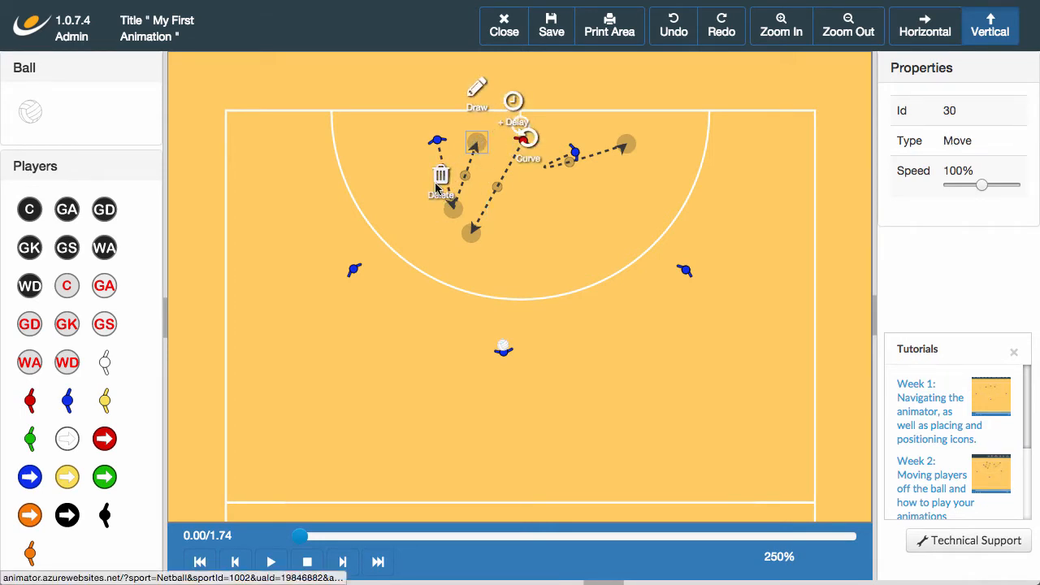
click(441, 175)
click(451, 207)
click(417, 241)
Delete the red player's run and the run of the blue player right of the goal.
click(472, 232)
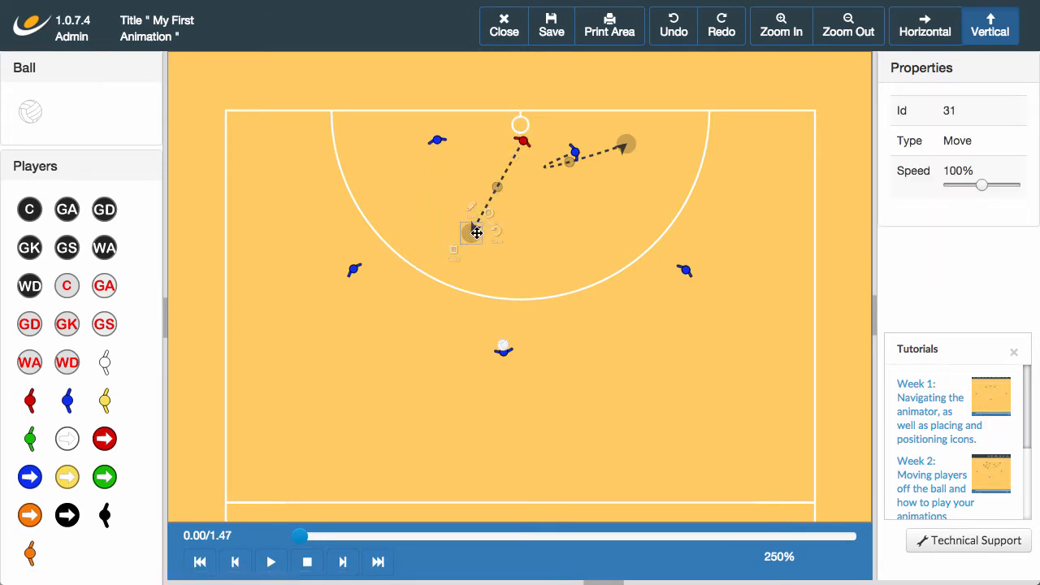
click(437, 270)
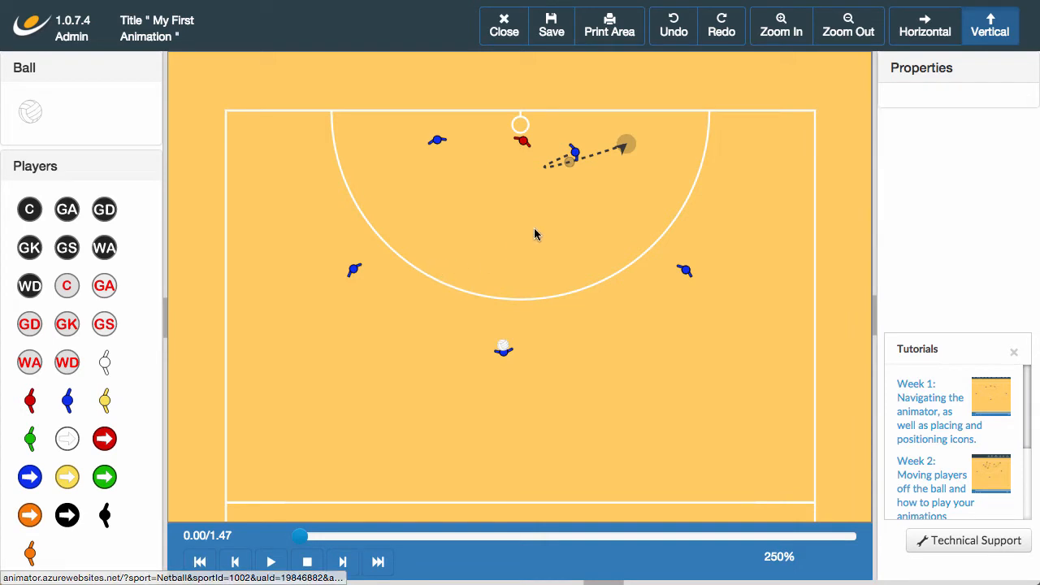
click(624, 146)
click(585, 178)
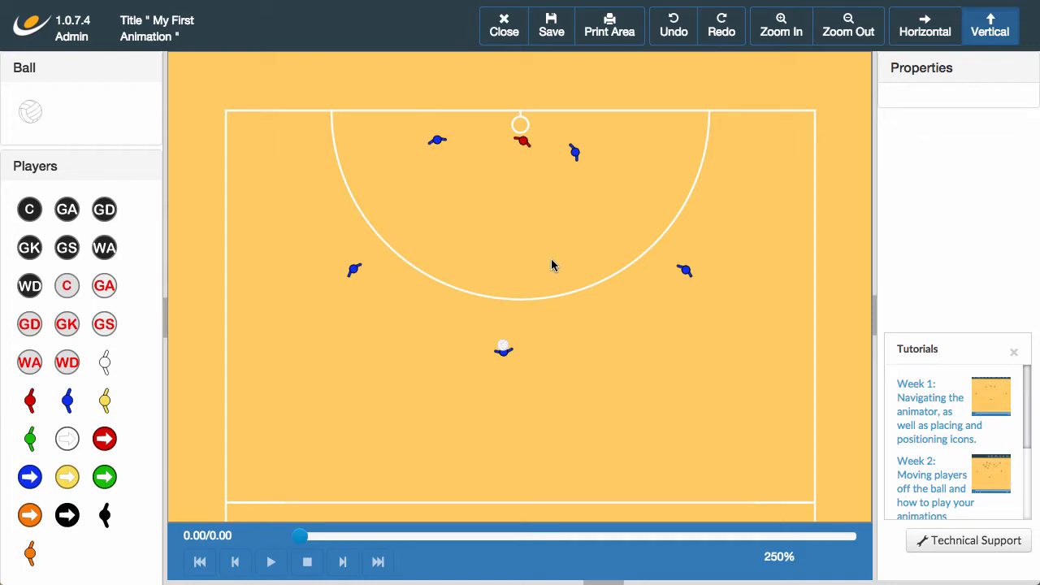
Draw a Pass from the blue ball carrier to the blue player at the circle's left edge.
click(503, 350)
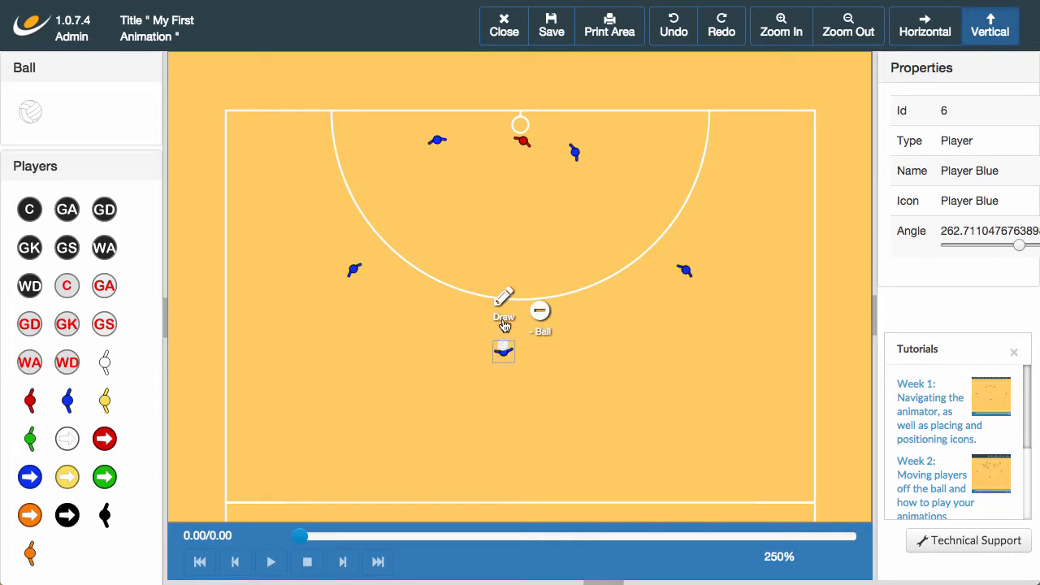
click(356, 270)
click(354, 218)
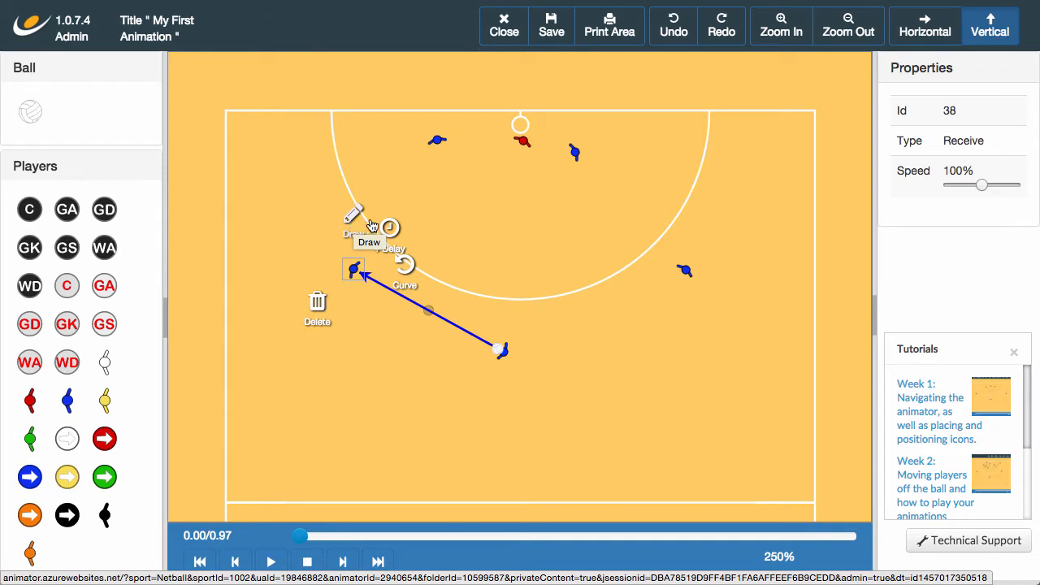
Draw a straight run for the blue player left of the goal, down toward the middle of the circle.
click(438, 140)
click(438, 91)
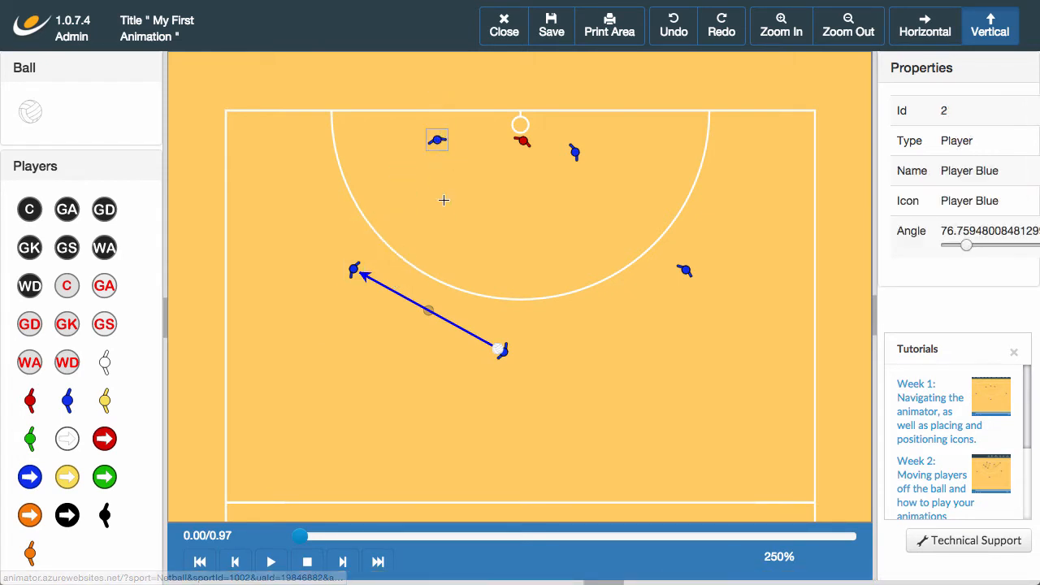
click(463, 239)
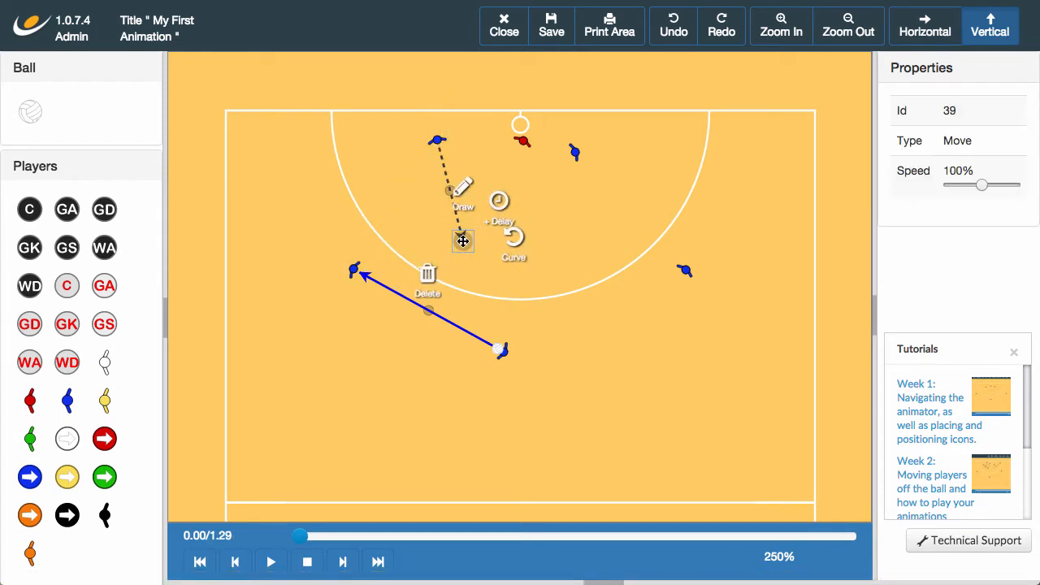
click(525, 177)
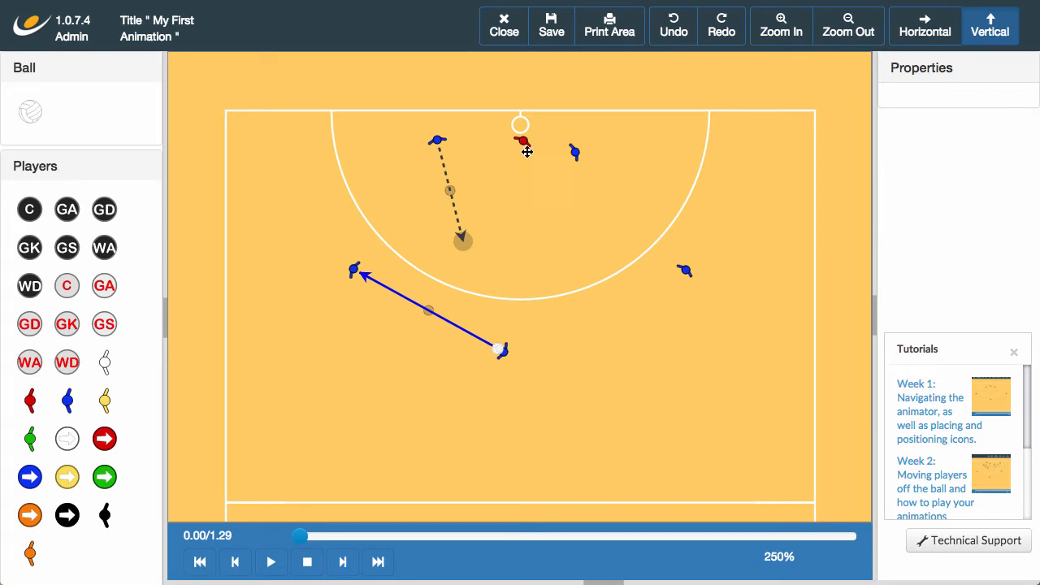
Draw a run for the red player from the goal to just beside the end of the blue player's run.
click(523, 142)
click(520, 96)
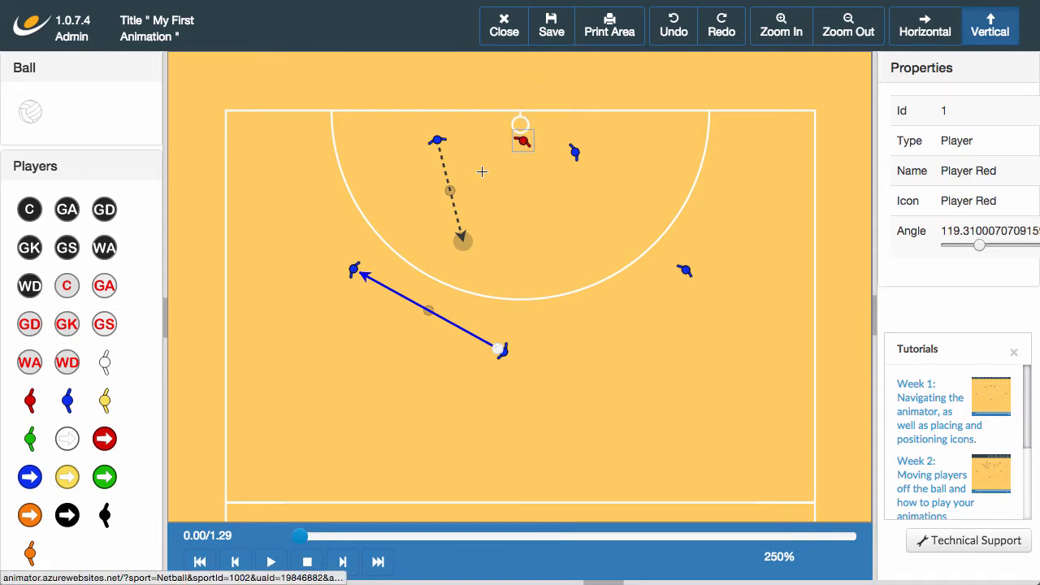
click(484, 248)
click(591, 212)
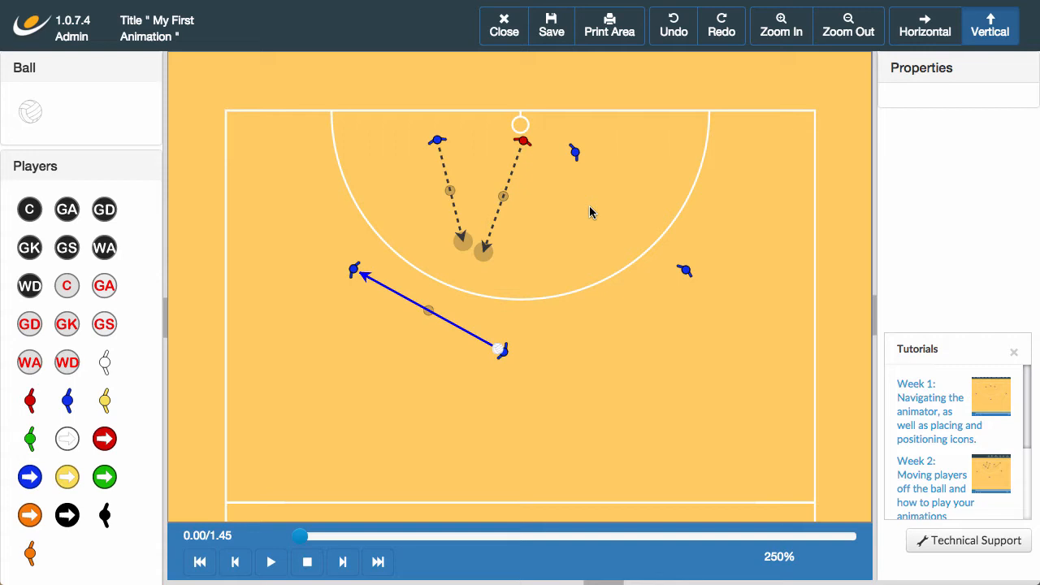
Add a second leg to the blue and red players' runs, both heading up and left inside the circle.
click(462, 241)
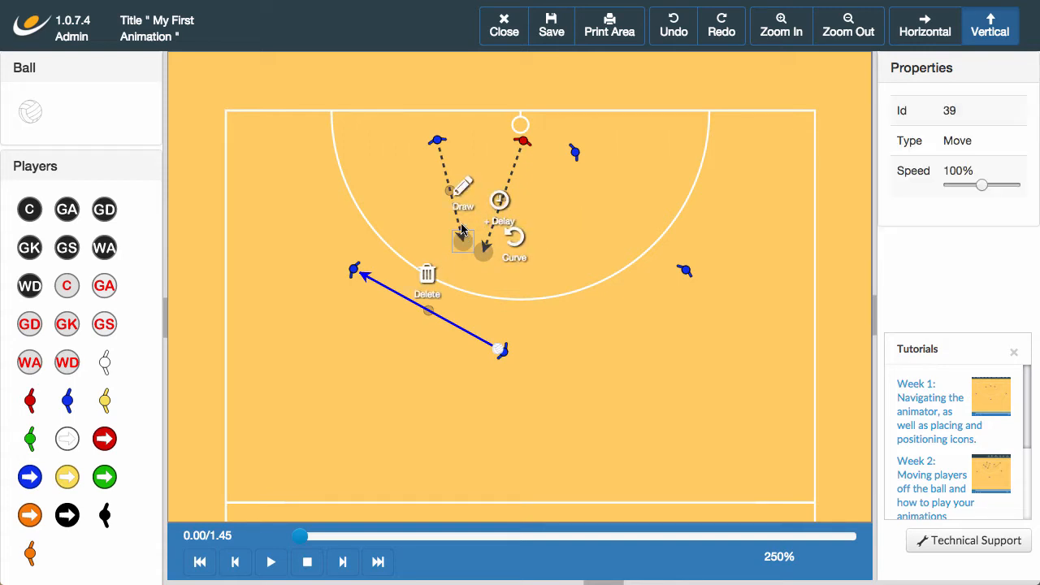
click(404, 207)
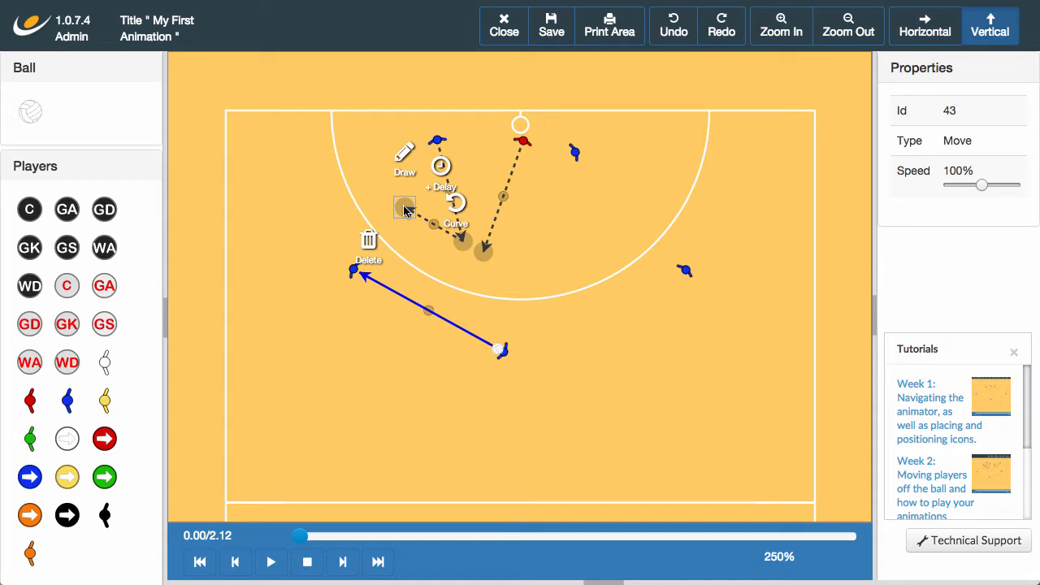
click(484, 251)
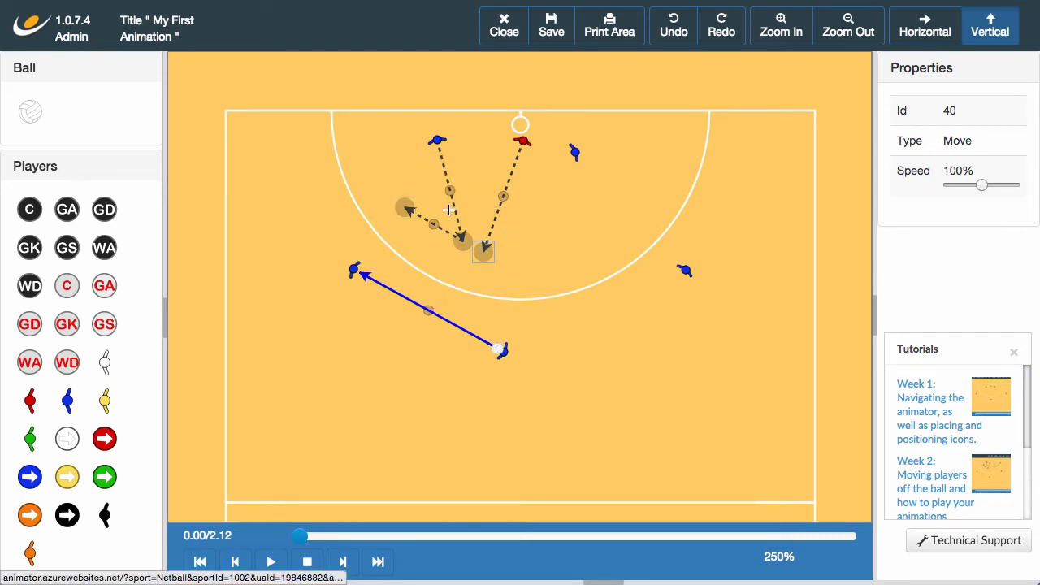
click(405, 223)
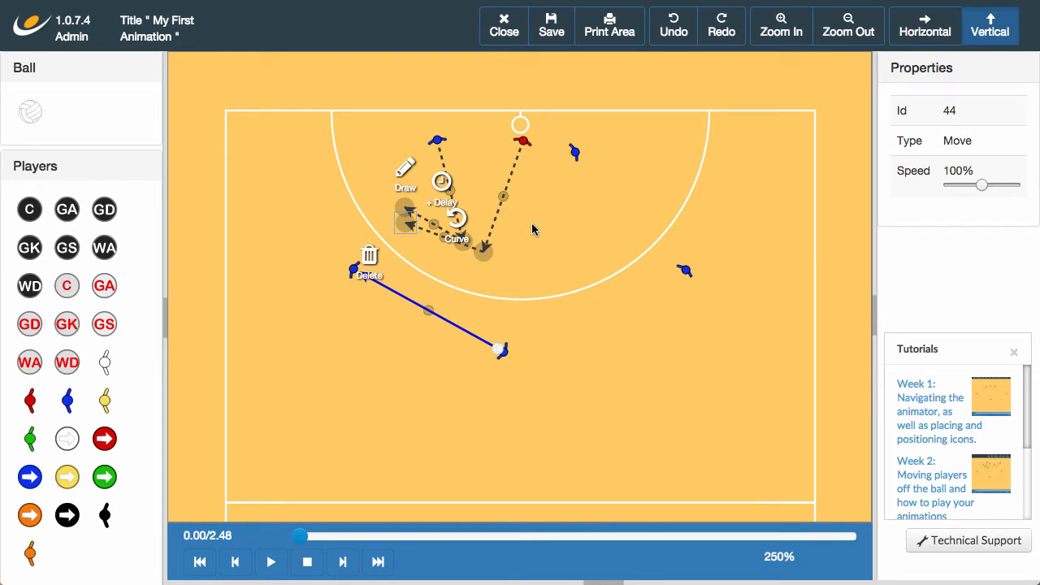
Set the speed of the red player's second leg to 139% and preview the animation.
click(533, 230)
click(484, 251)
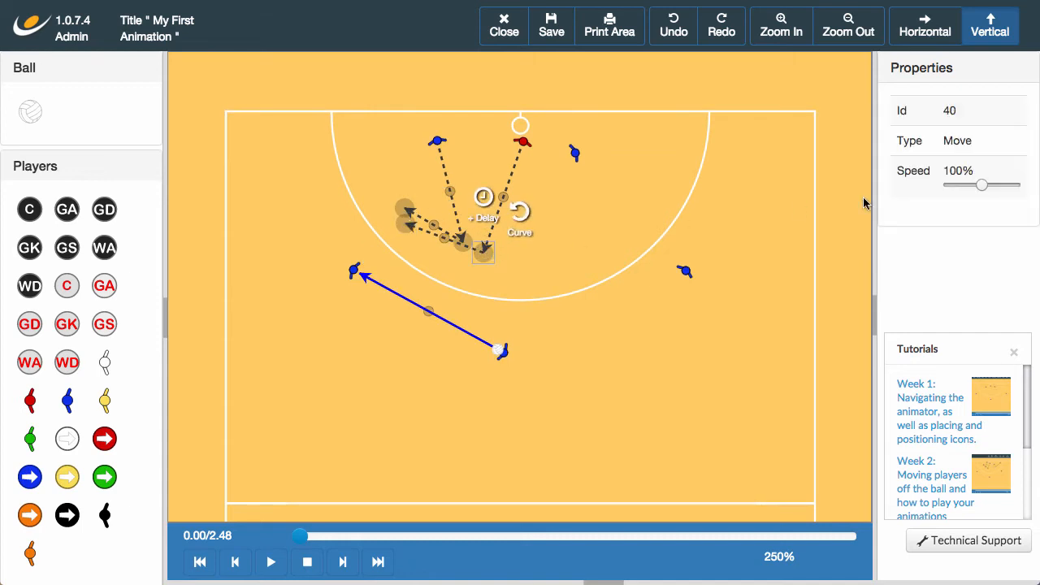
click(405, 225)
drag(982, 186, 996, 187)
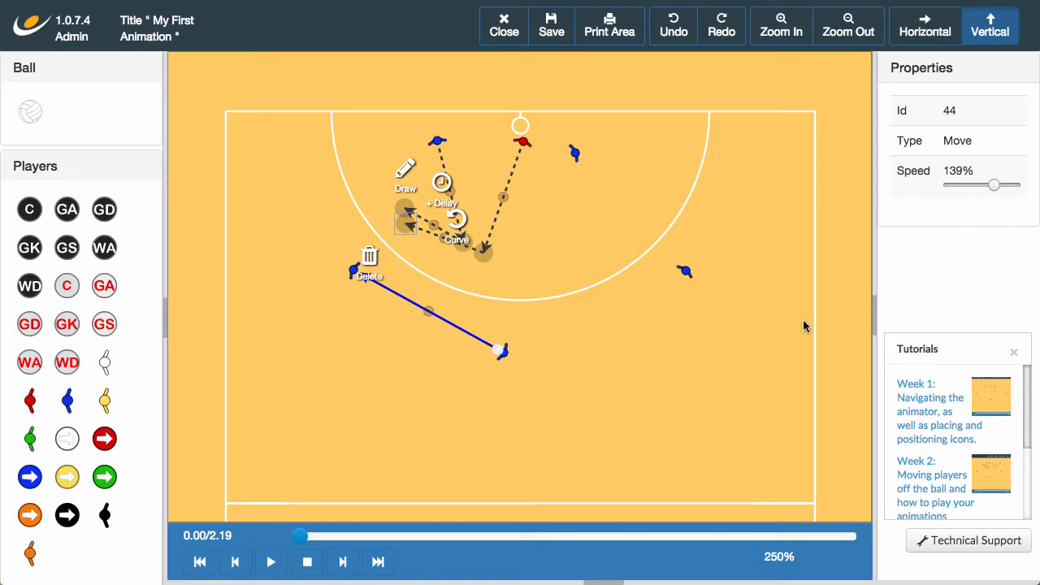
click(272, 562)
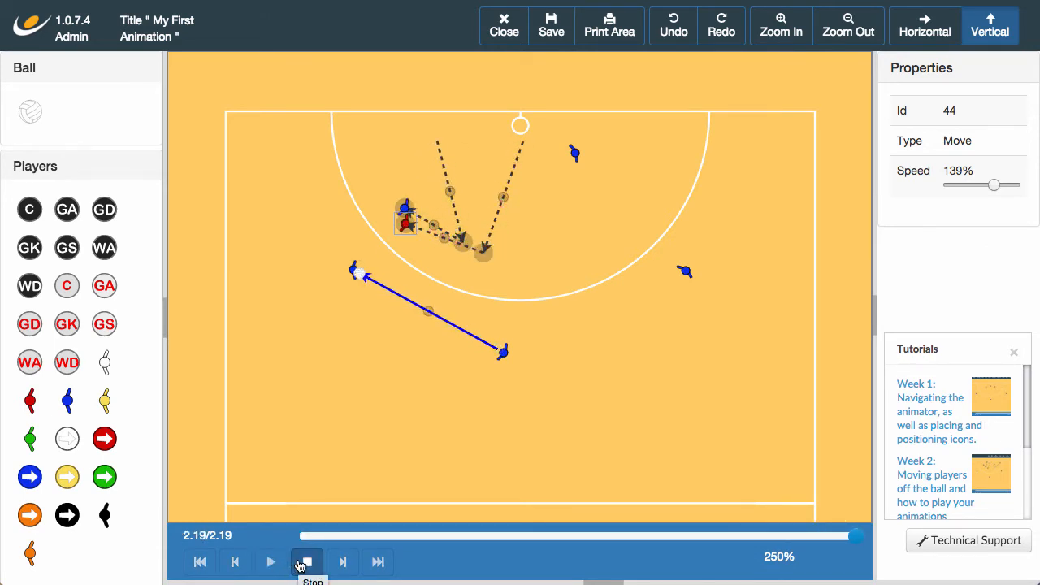
click(304, 562)
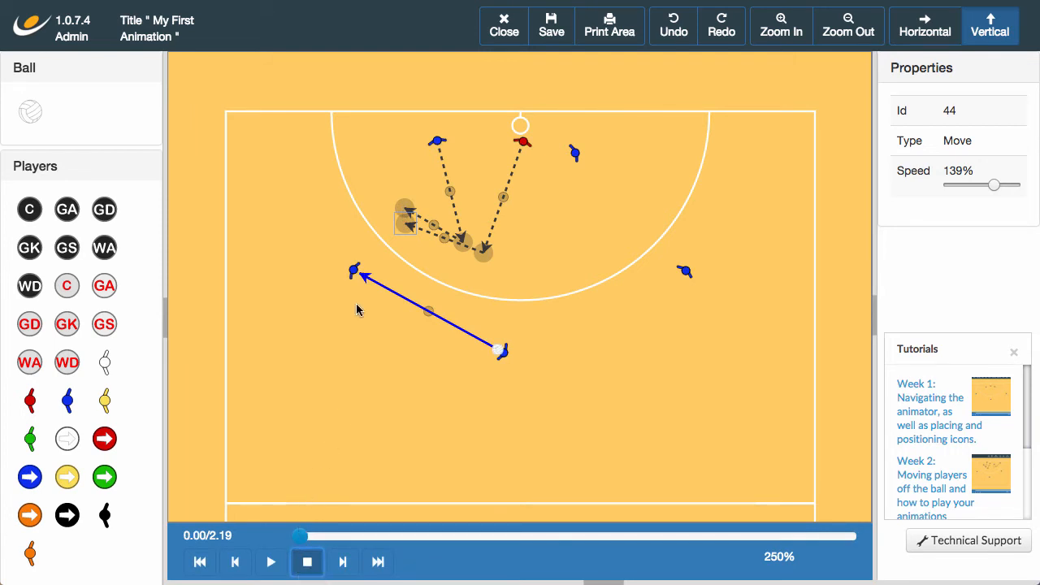
Draw a Pass Lob from the blue player at the circle's left edge into the space left of the goal.
click(352, 273)
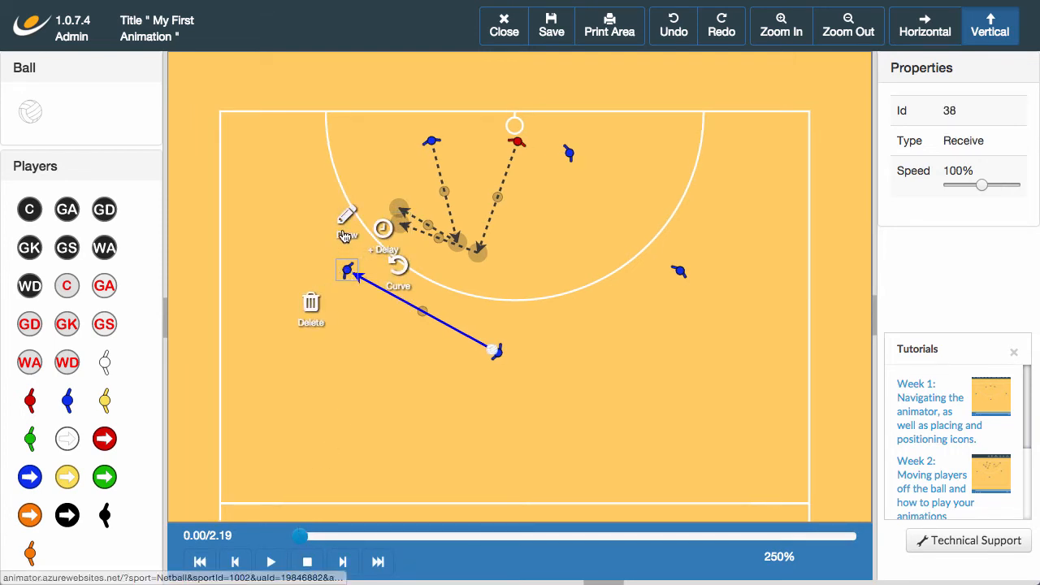
click(482, 141)
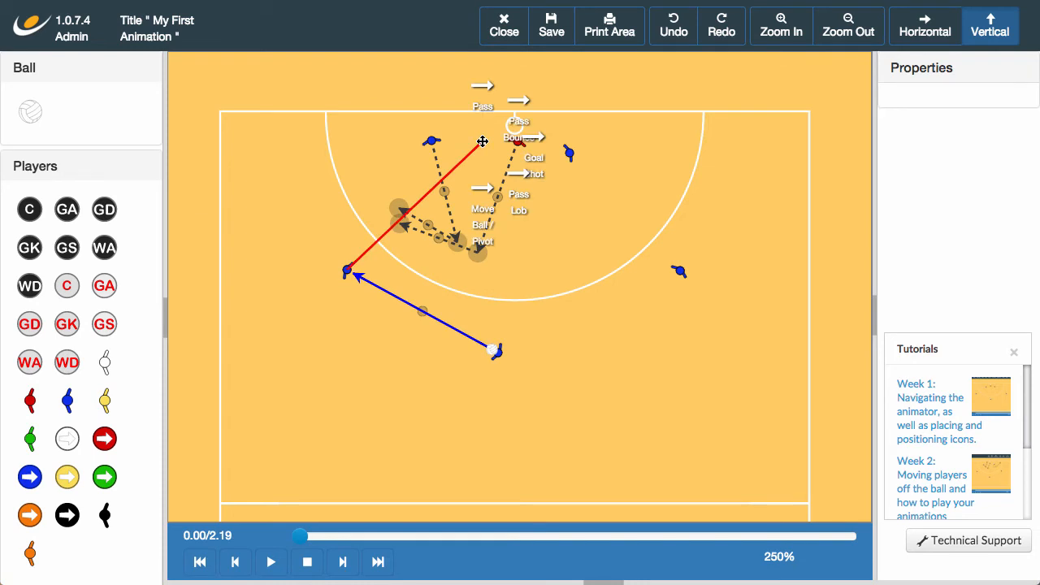
click(520, 180)
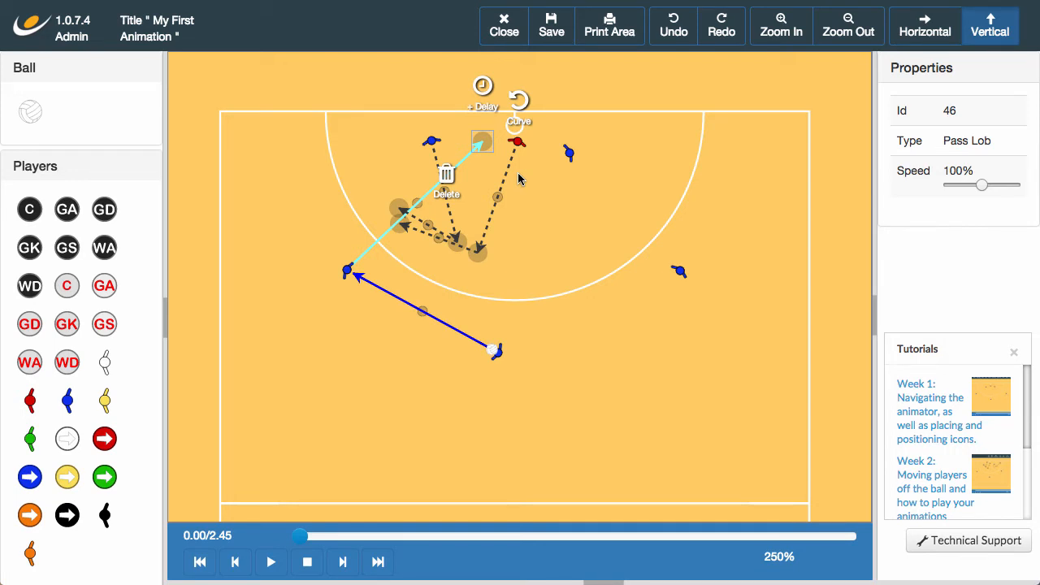
Extend the blue player's run from its second leg to receive the lob at its landing point.
click(398, 208)
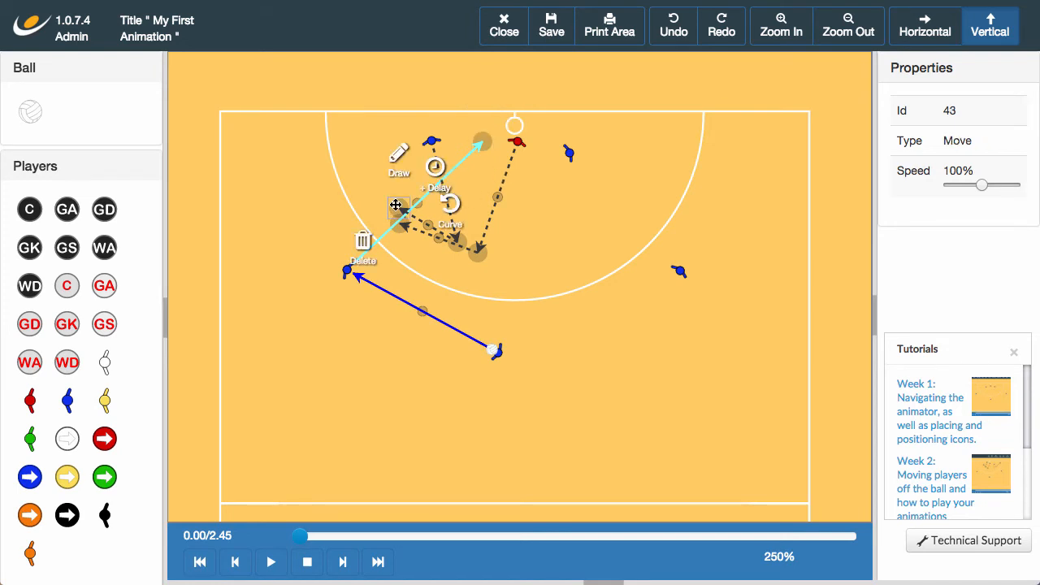
click(399, 154)
click(483, 141)
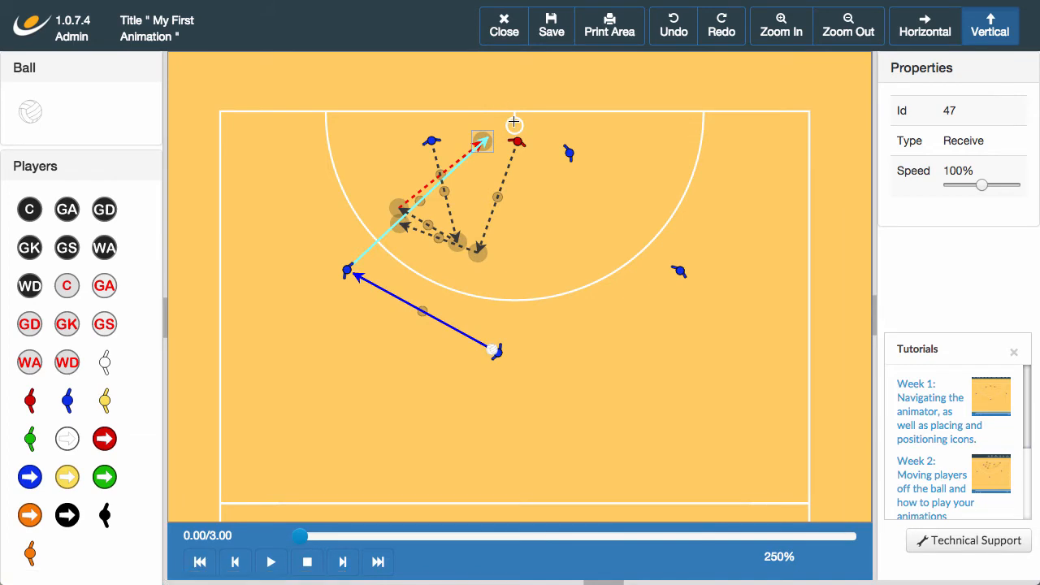
Add a Goal Shot from the receiving point into the goal and preview the full animation.
click(518, 125)
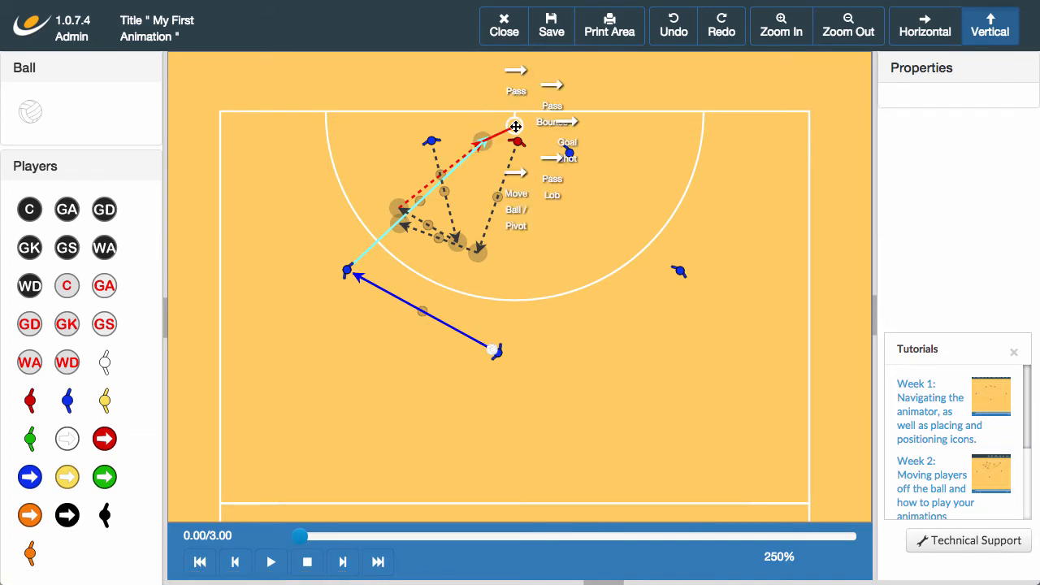
click(569, 132)
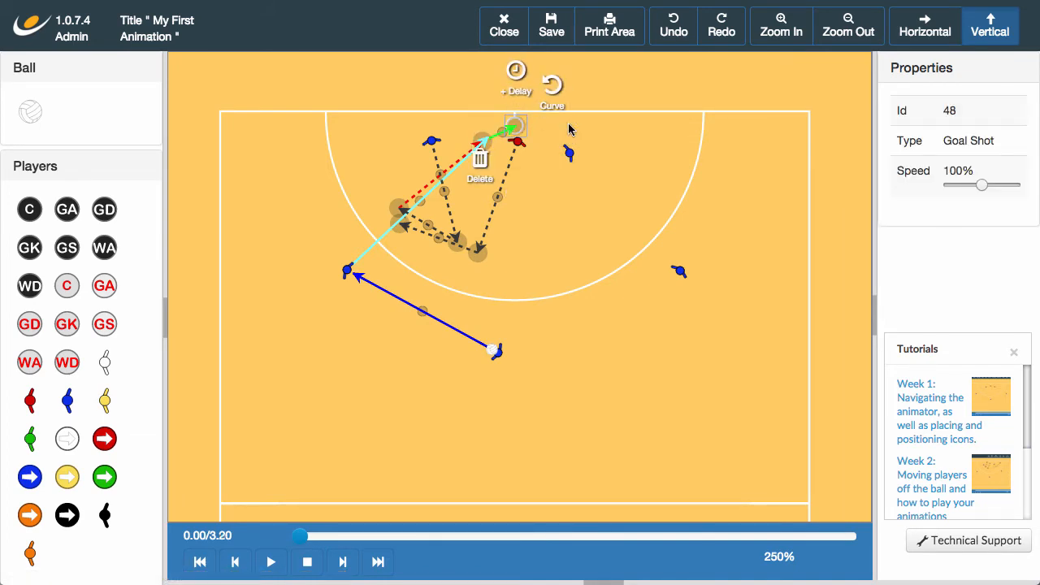
click(270, 562)
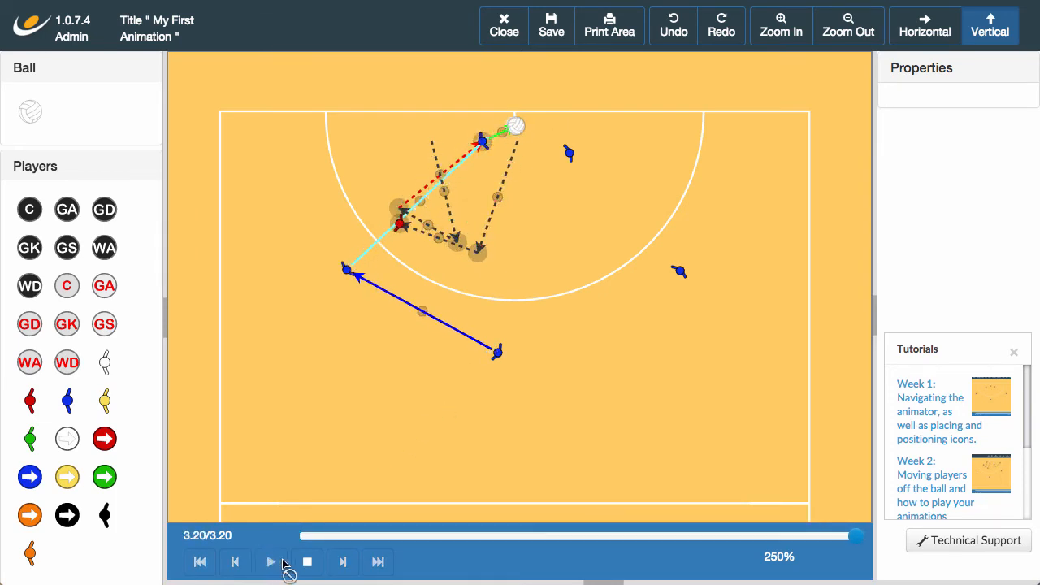
click(303, 562)
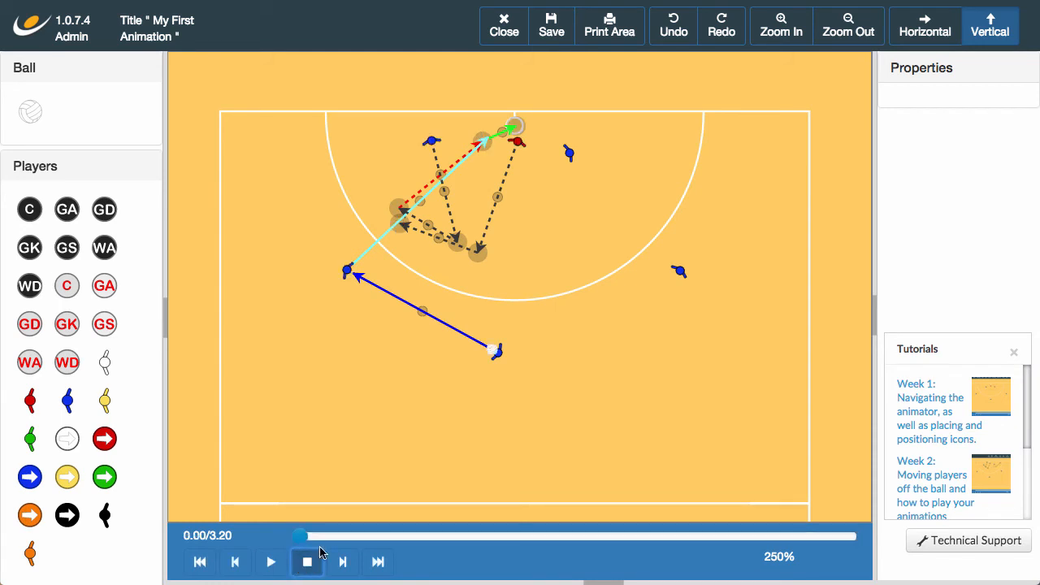
Add a delay so the red player's first run waits for the end of the blue player's first leg, and preview the animation.
click(478, 258)
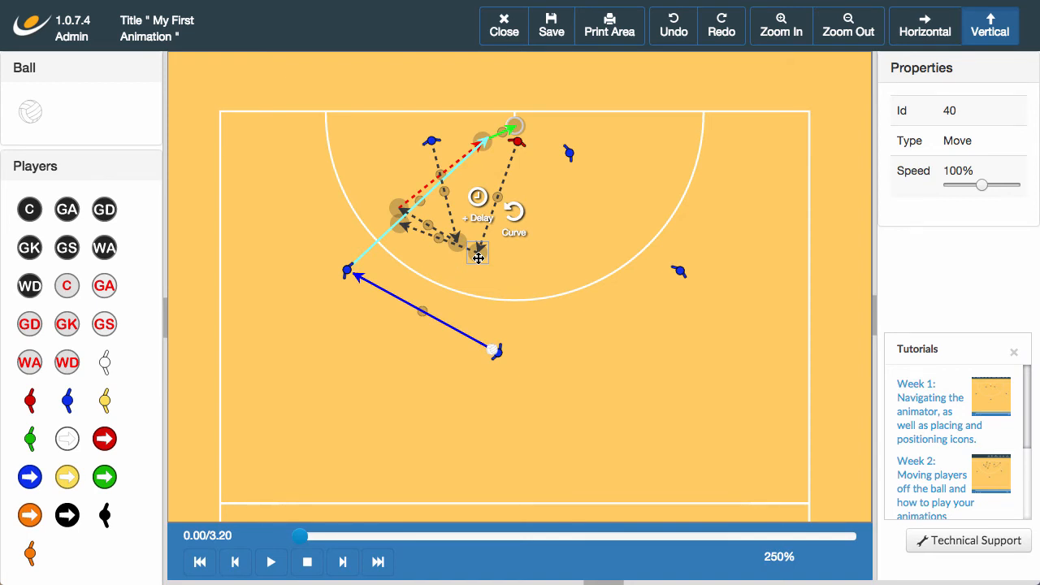
click(482, 203)
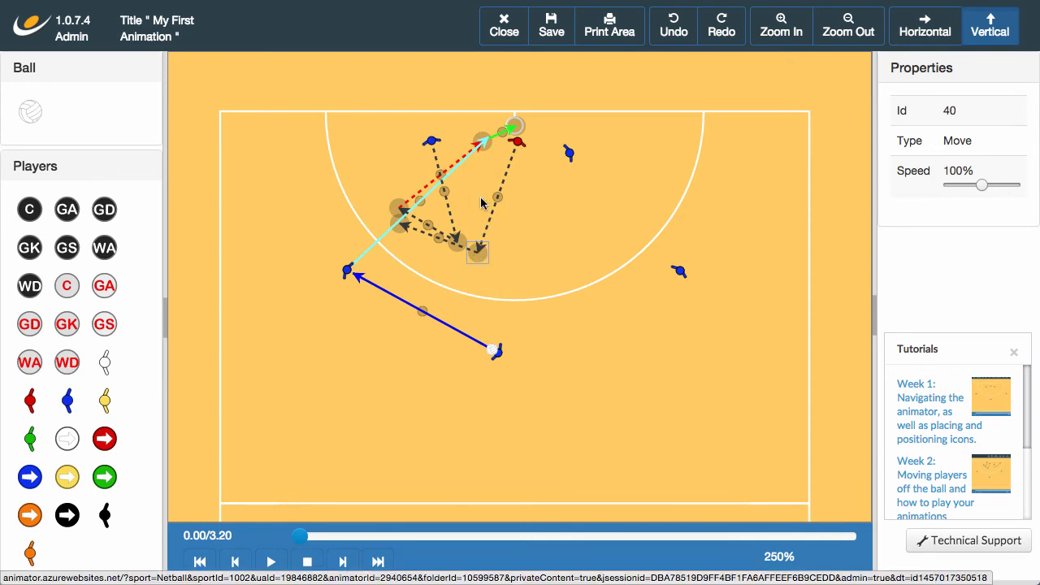
click(458, 236)
click(458, 235)
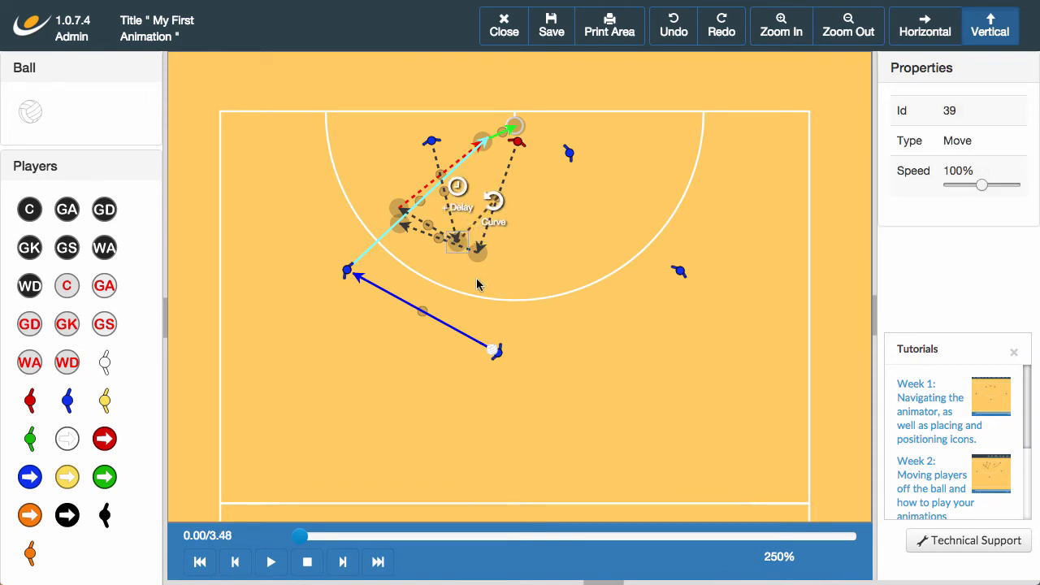
click(273, 563)
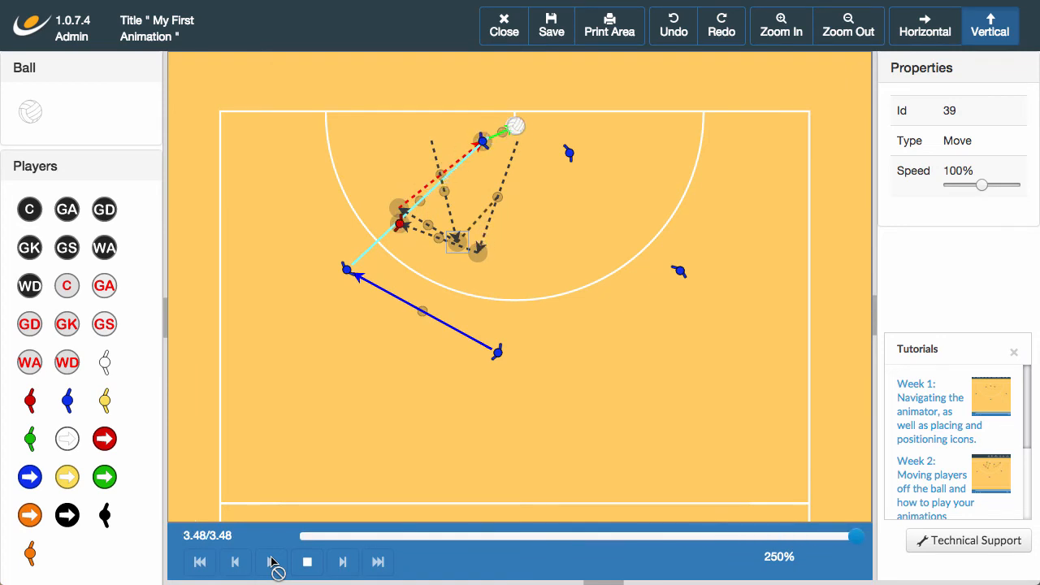
click(300, 563)
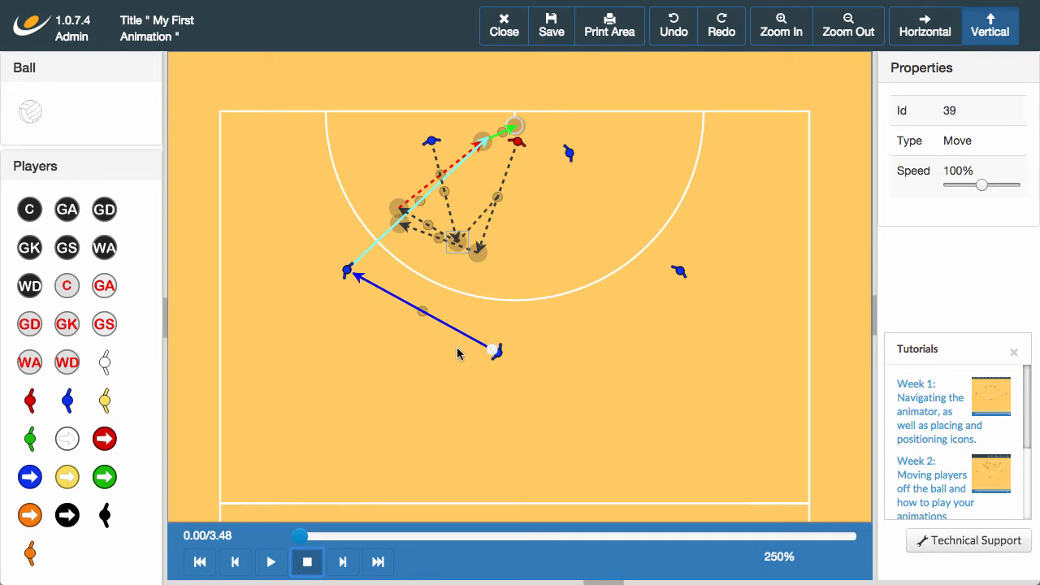
Move the end points of the blue and red players' first legs closer to the goal line and preview the animation.
drag(457, 238, 475, 207)
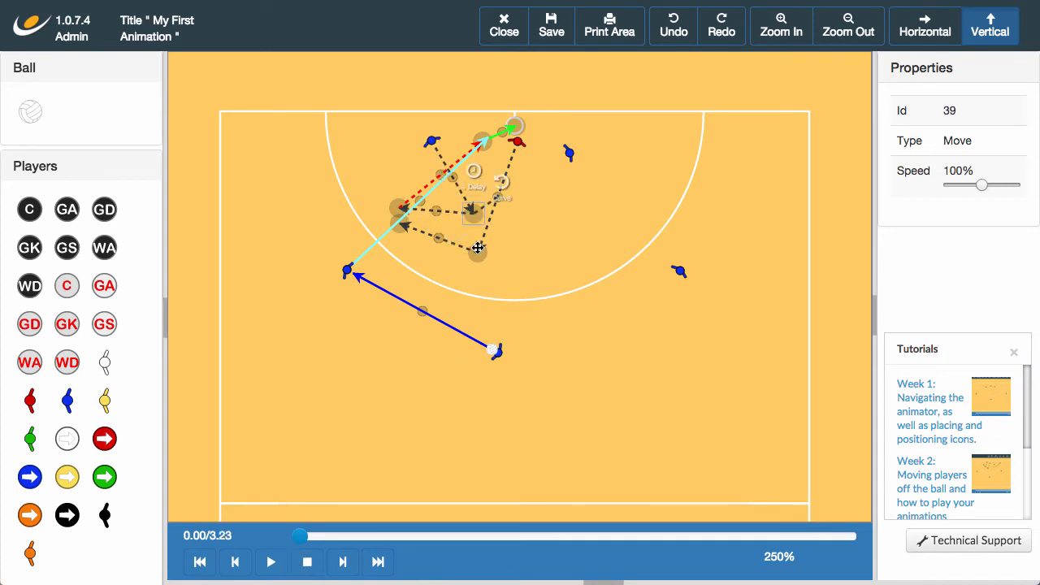
drag(482, 253, 487, 224)
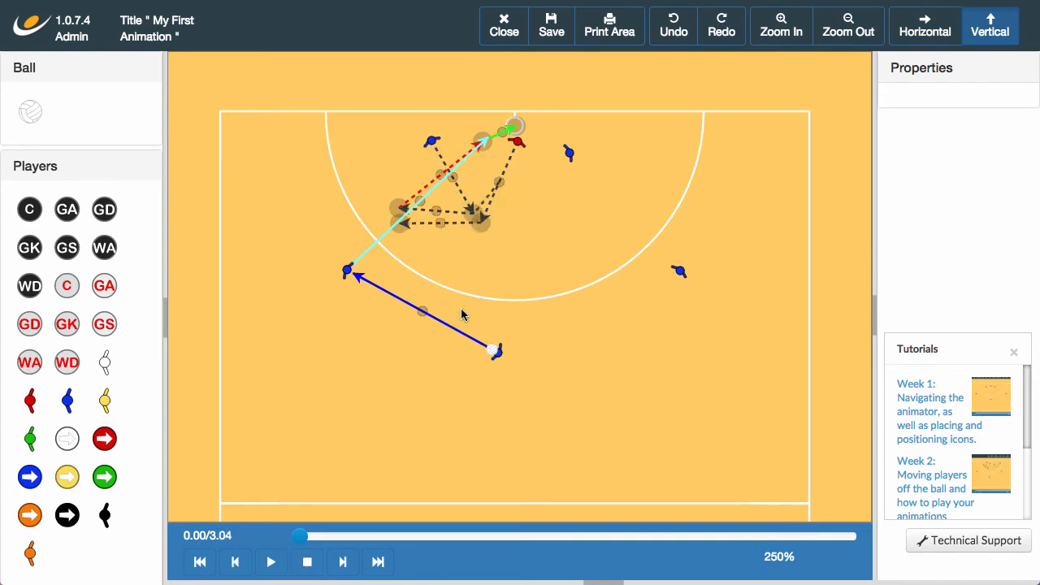
click(272, 561)
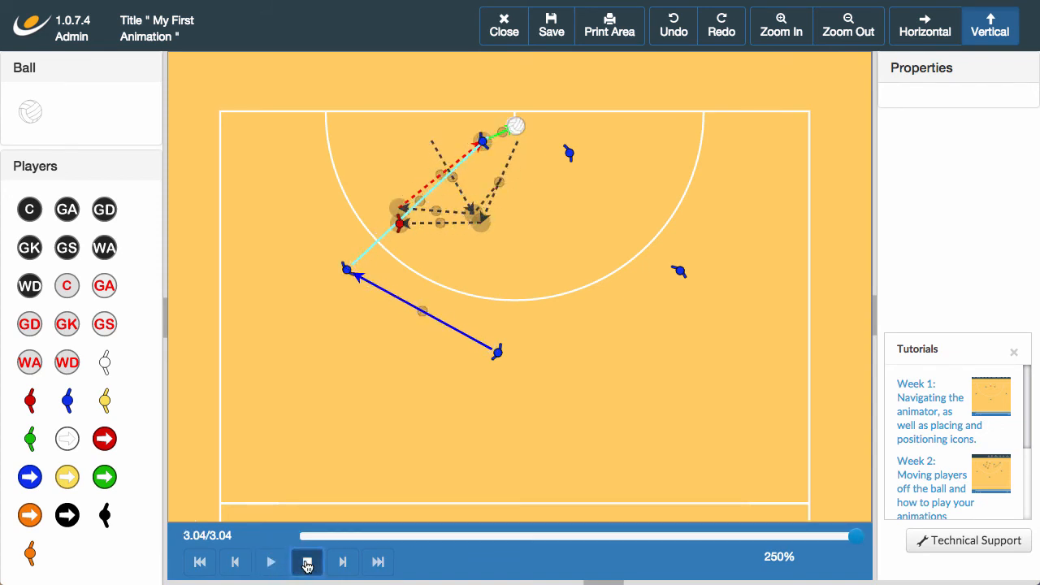
click(307, 562)
Remove the delay from the red player's first run and preview the animation.
click(478, 217)
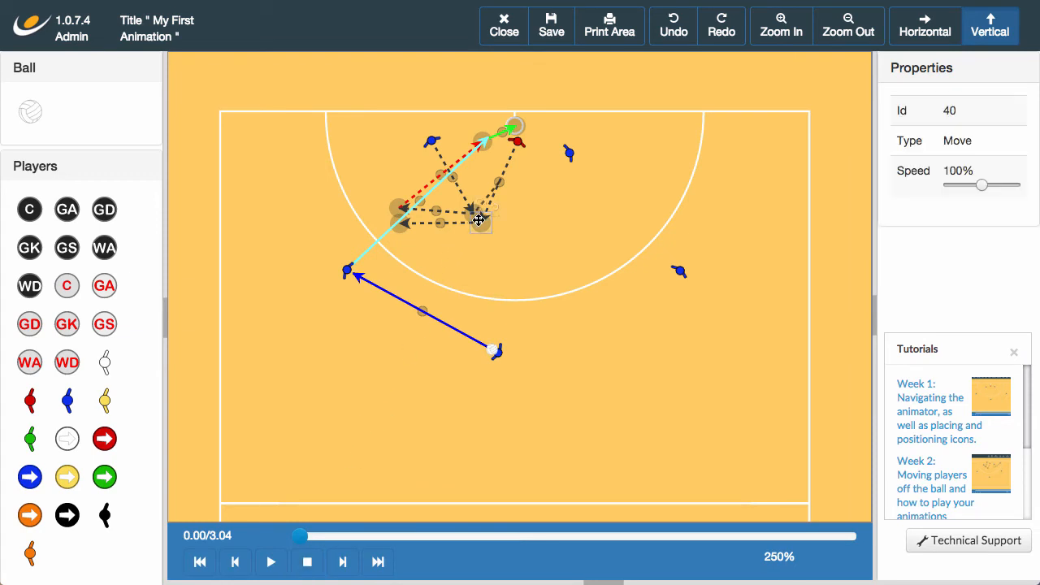
click(501, 279)
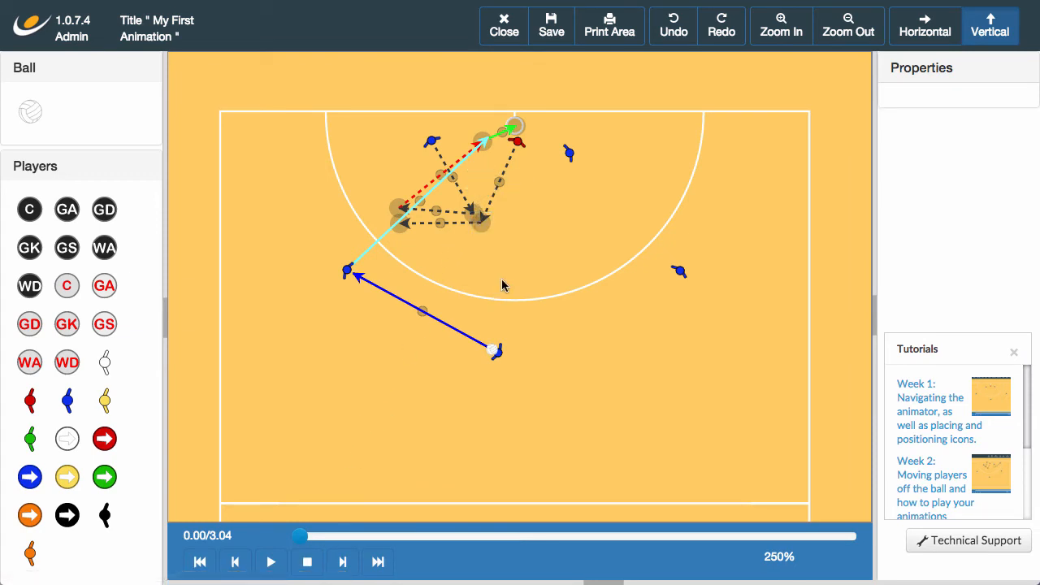
click(271, 562)
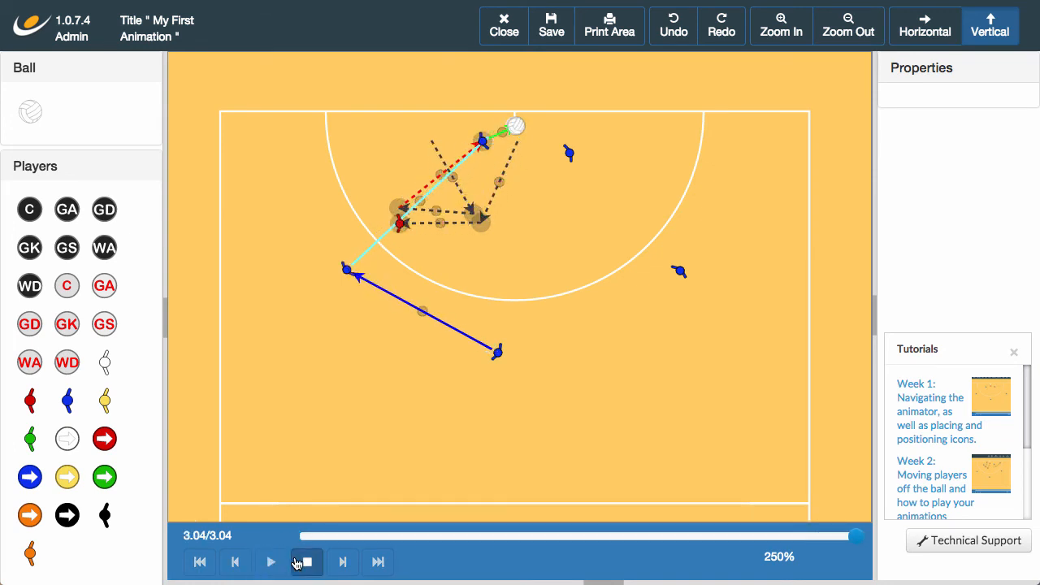
click(305, 562)
Draw a run for the blue player right of the goal and curve it into a loop that turns back toward the circle's right side.
click(568, 136)
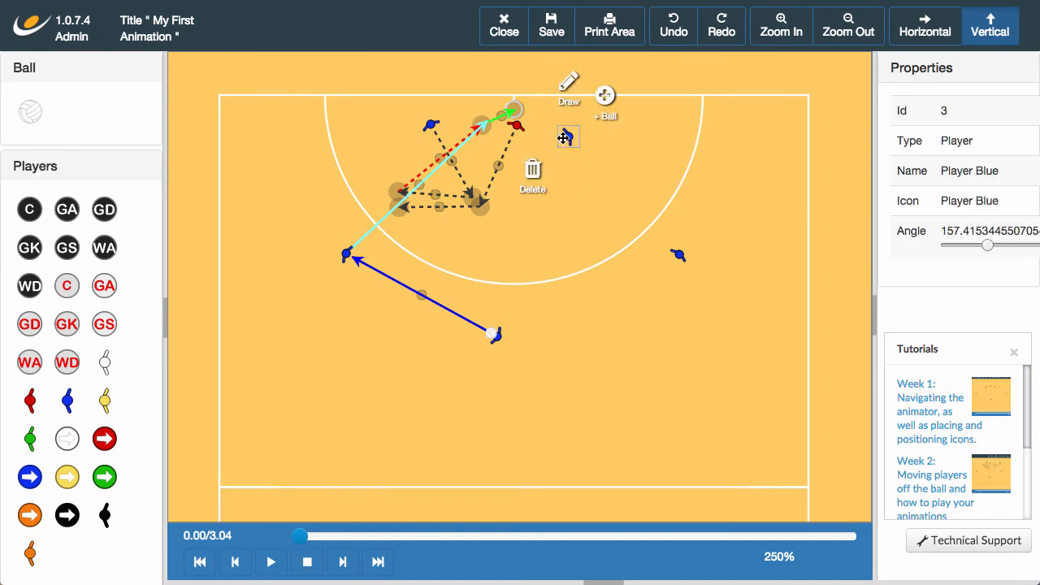
click(646, 145)
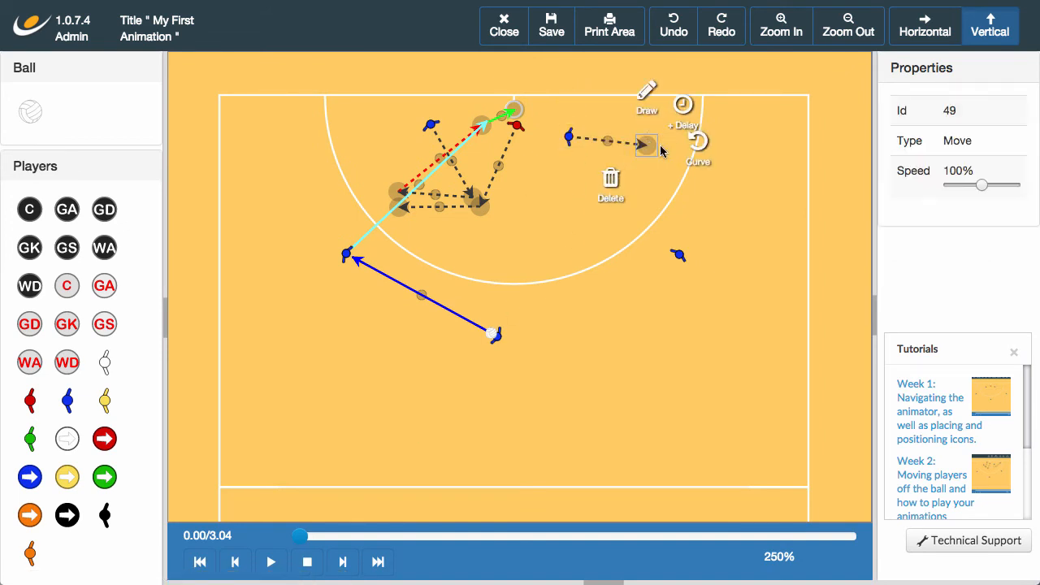
click(696, 145)
drag(605, 103, 553, 173)
drag(618, 153, 628, 135)
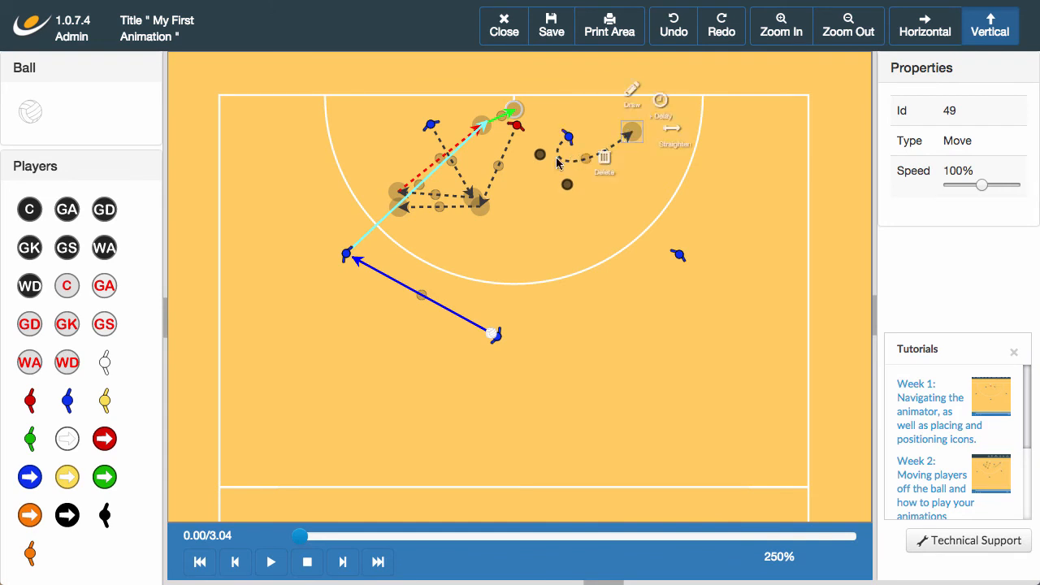
drag(540, 155, 508, 155)
click(662, 193)
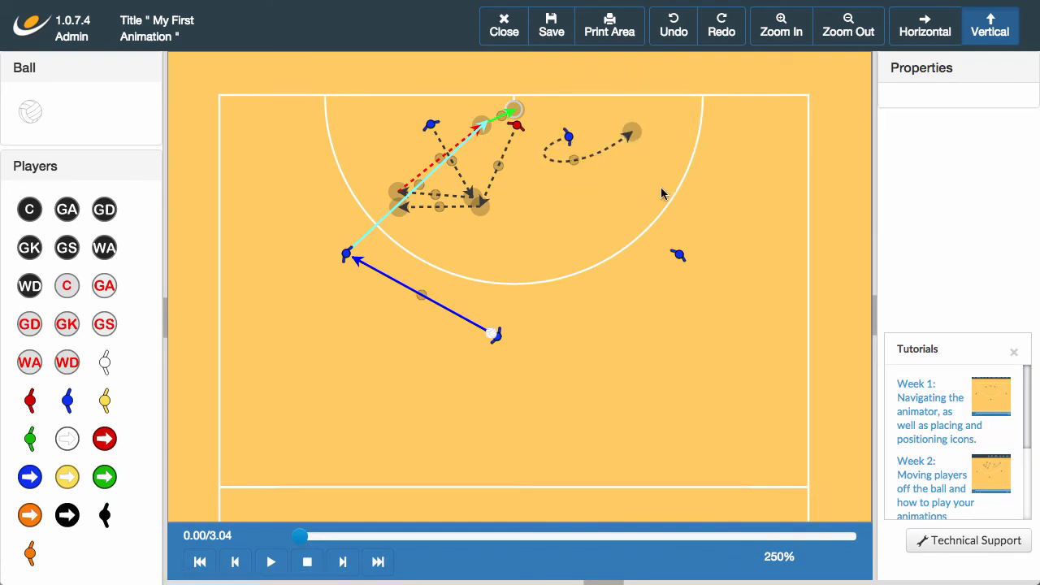
Add a delay so the curved run waits for the end of the left blue player's first leg.
click(635, 143)
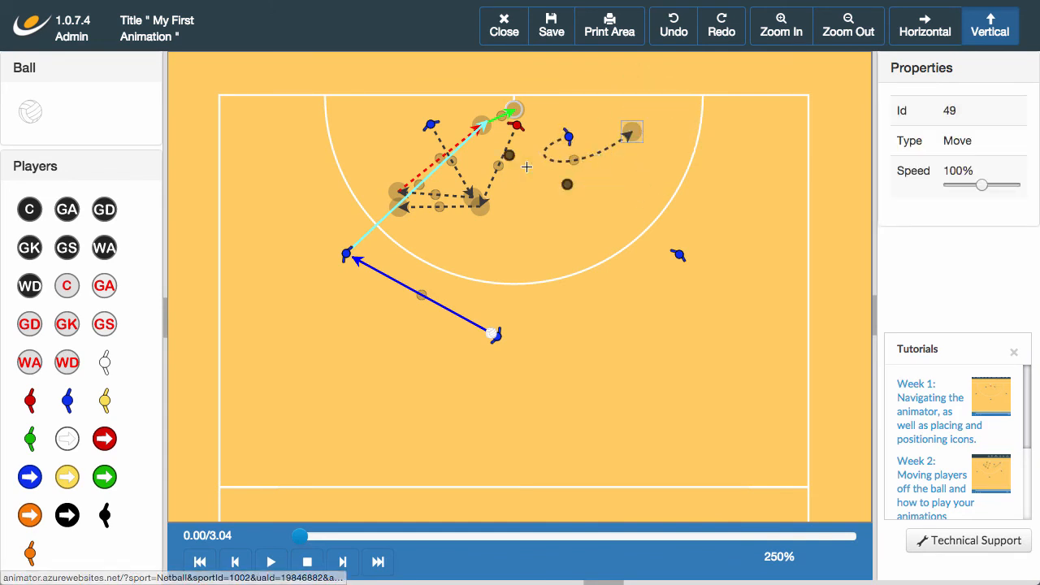
click(472, 194)
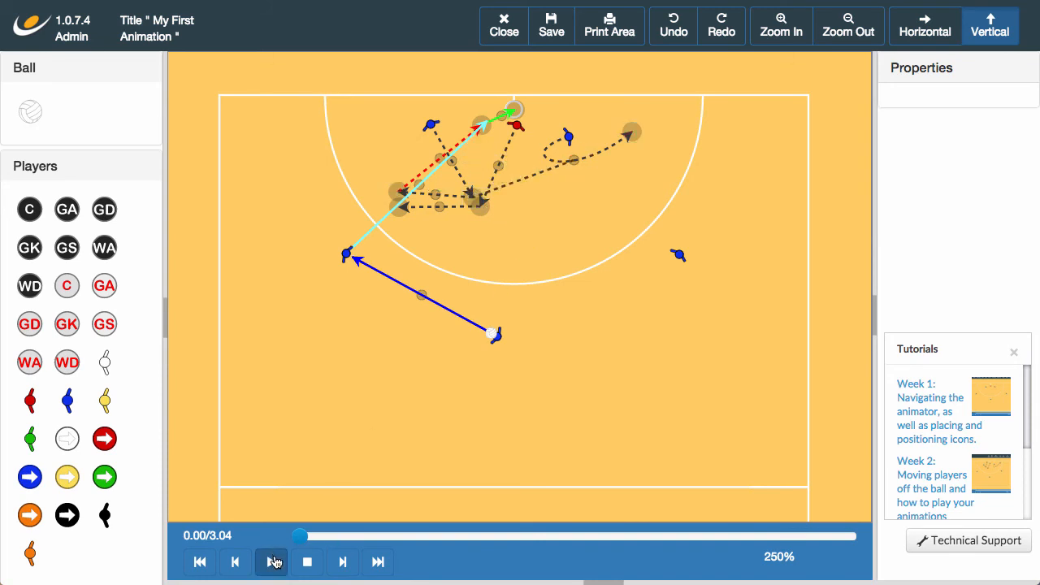
Preview the complete animation and save it.
click(272, 561)
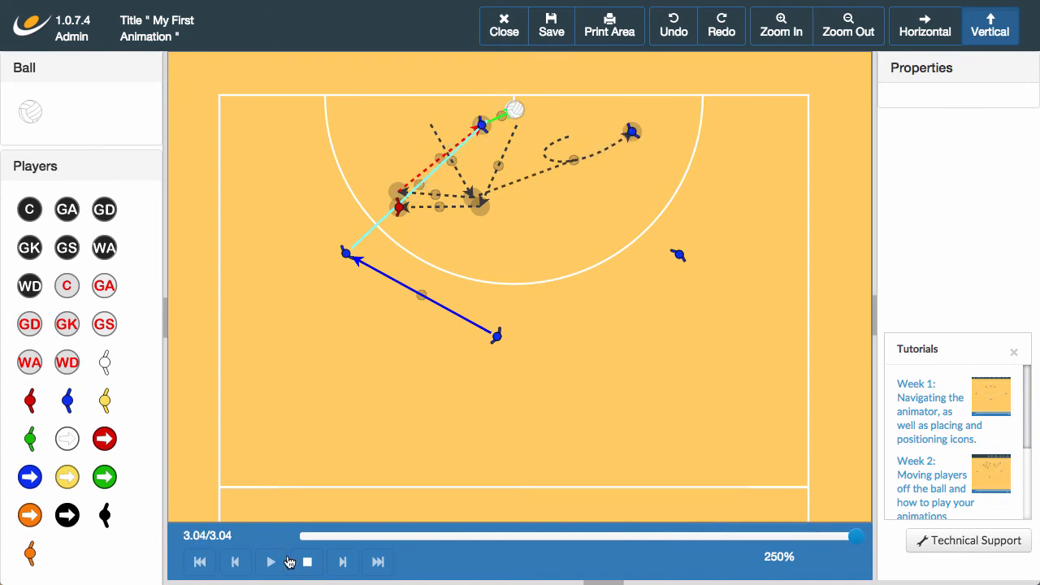
click(306, 562)
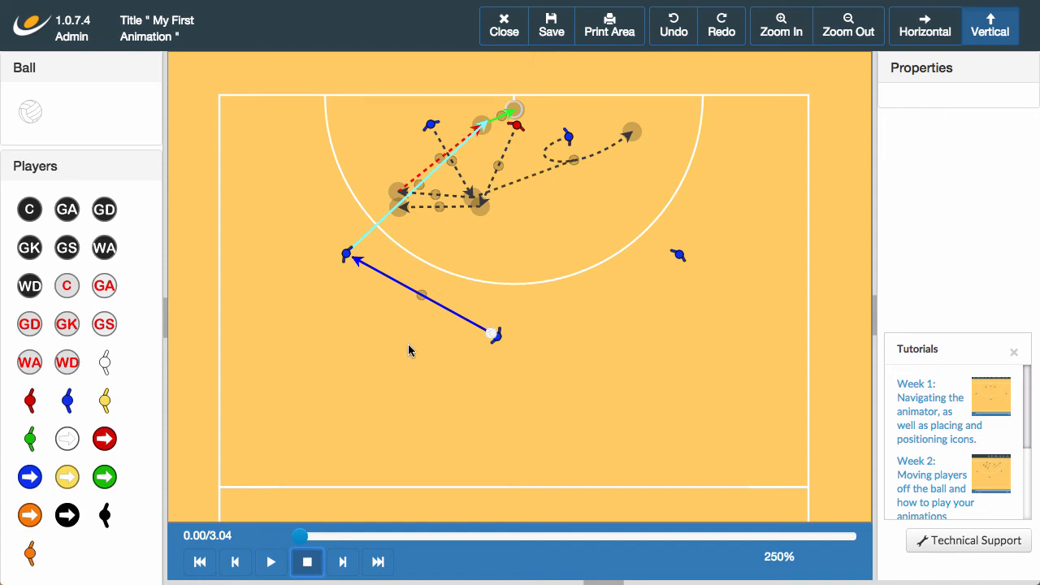
click(549, 37)
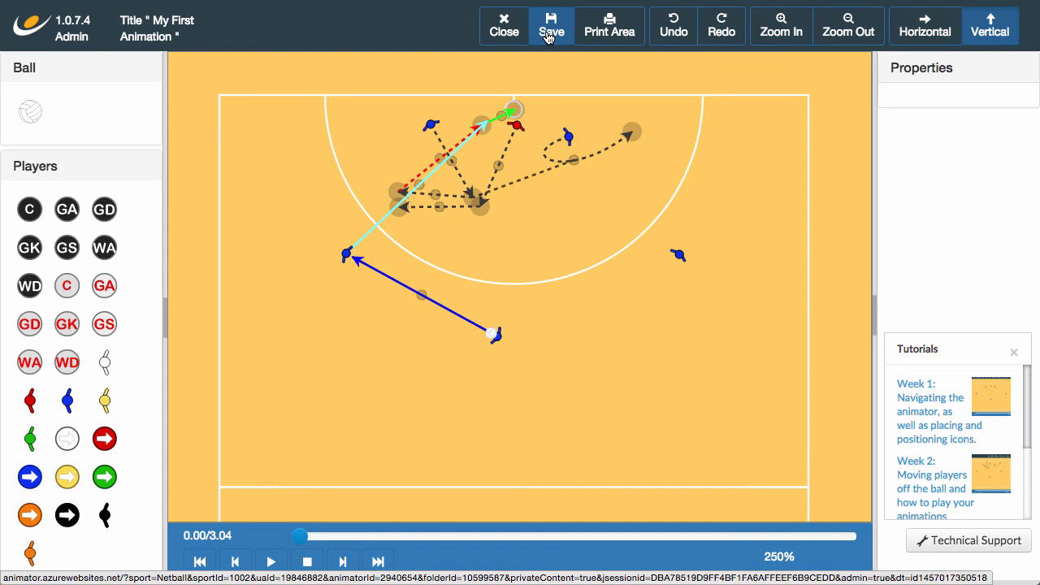